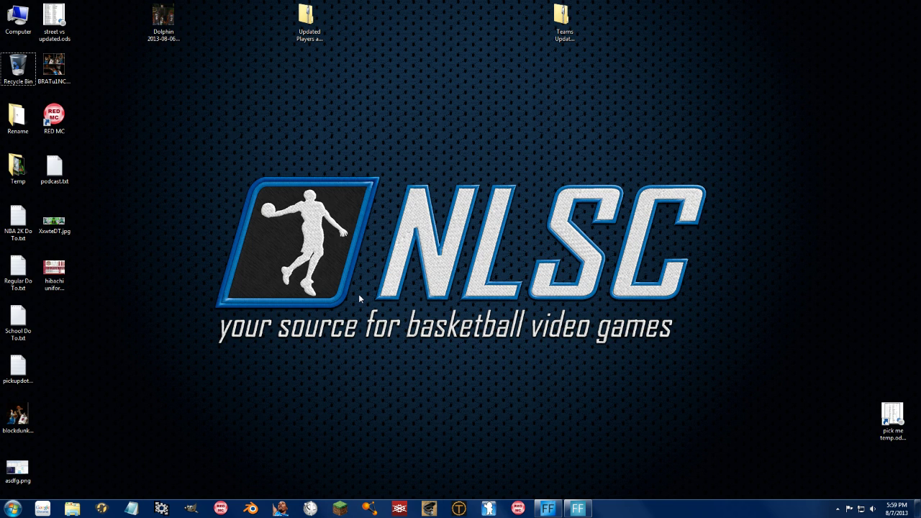
- Launch gcr_v1.0.exe from the Dolphin-3.5-x64 folder via the Explorer jump list
{"action": "right_click", "coordinate": [72, 508]}
{"action": "left_click", "coordinate": [76, 438]}
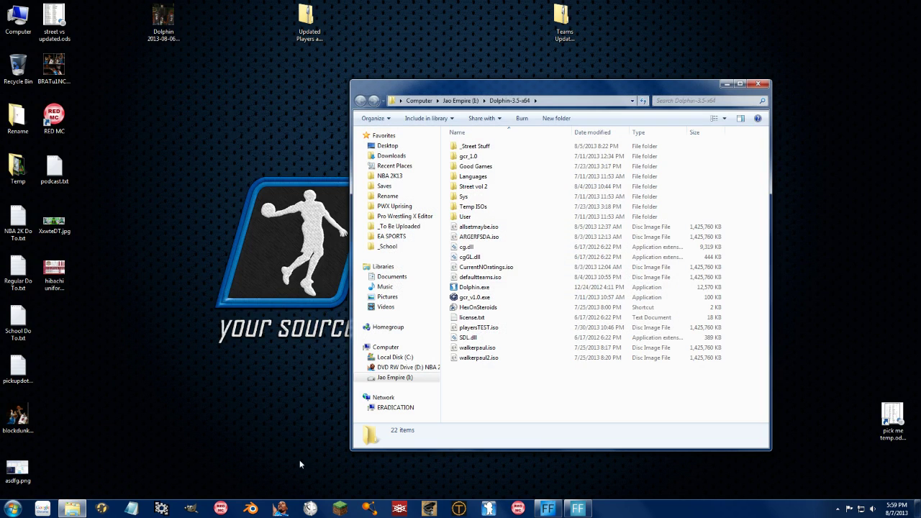
{"action": "double_click", "coordinate": [479, 298]}
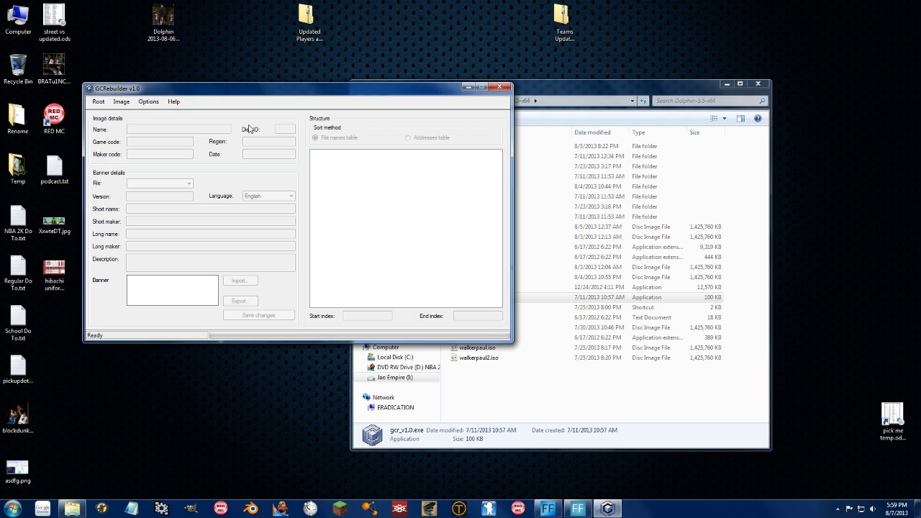
- Open NBA Street vol 2.iso from the Good Games folder with Image > Open
{"action": "left_click", "coordinate": [121, 101]}
{"action": "left_click", "coordinate": [134, 113]}
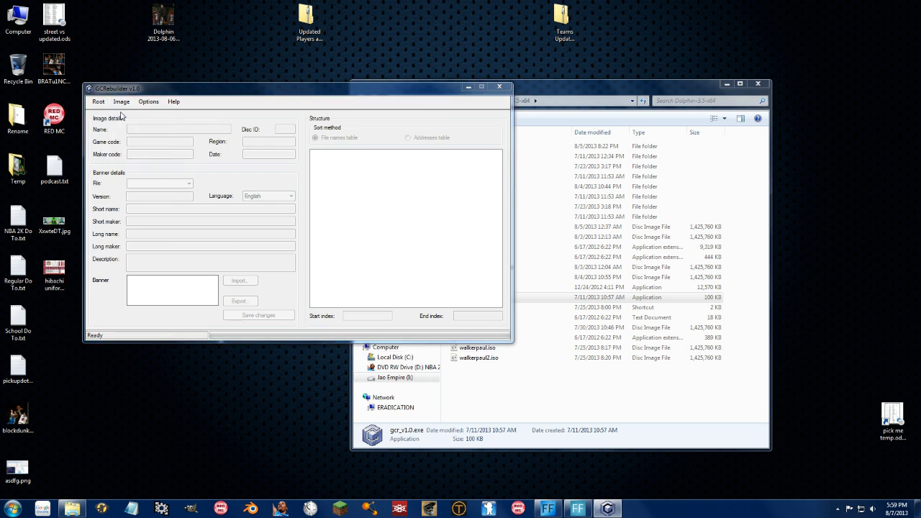
{"action": "left_click", "coordinate": [204, 243]}
{"action": "double_click", "coordinate": [199, 184]}
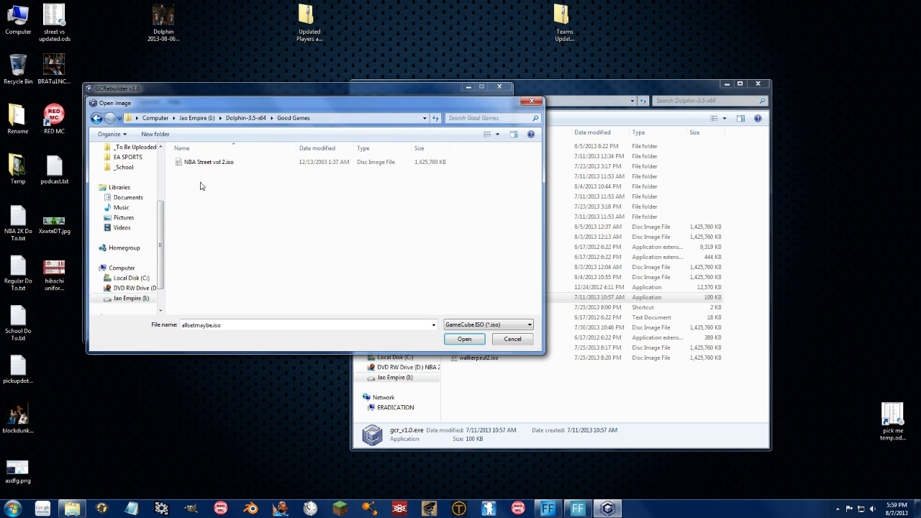
{"action": "left_click", "coordinate": [207, 162]}
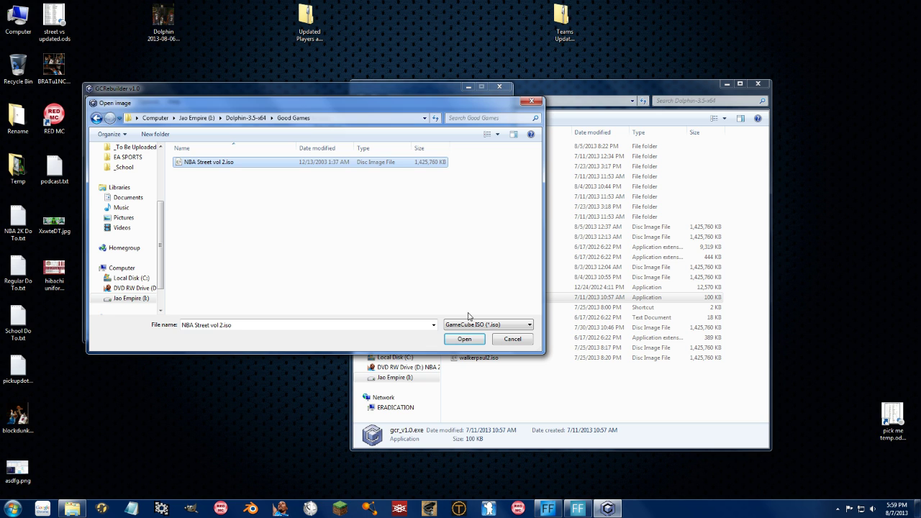
{"action": "left_click", "coordinate": [465, 338]}
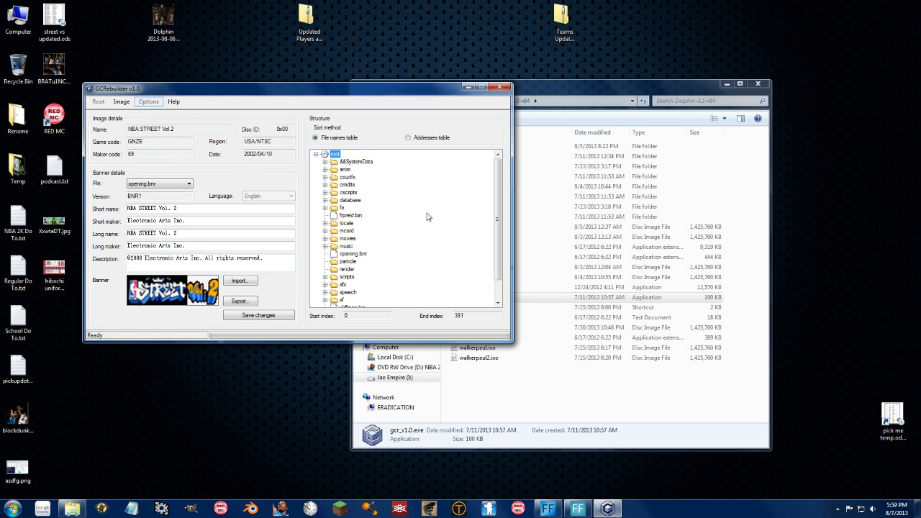
- Export the disc's root folder to the Desktop, then close GCRebuilder
{"action": "right_click", "coordinate": [337, 157]}
{"action": "left_click", "coordinate": [356, 171]}
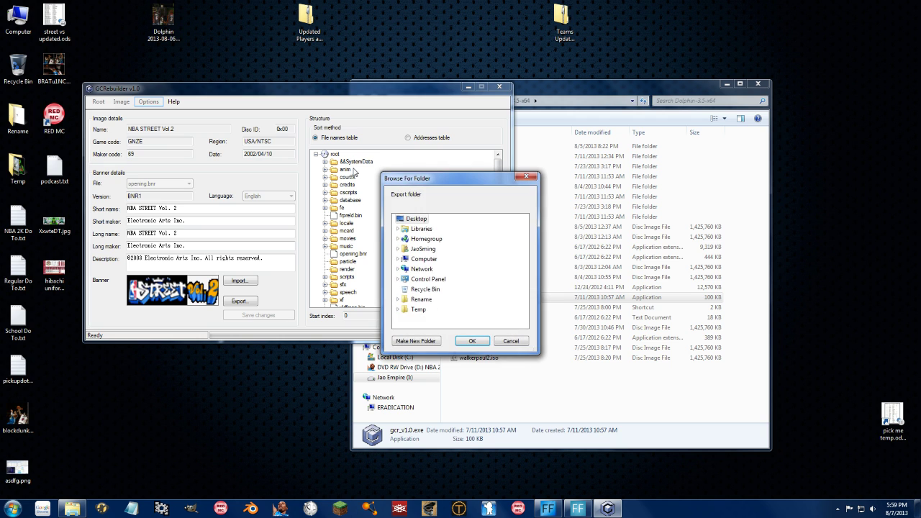
{"action": "left_click", "coordinate": [474, 342]}
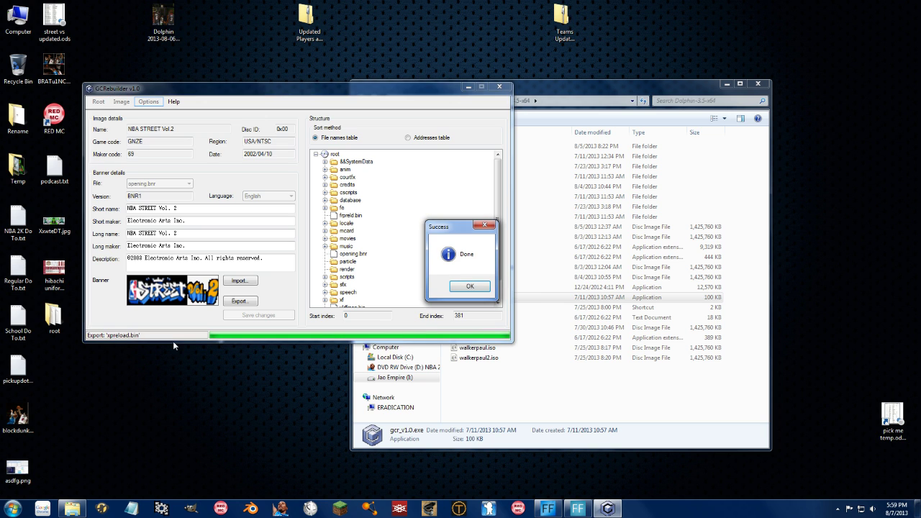
{"action": "left_click", "coordinate": [469, 286]}
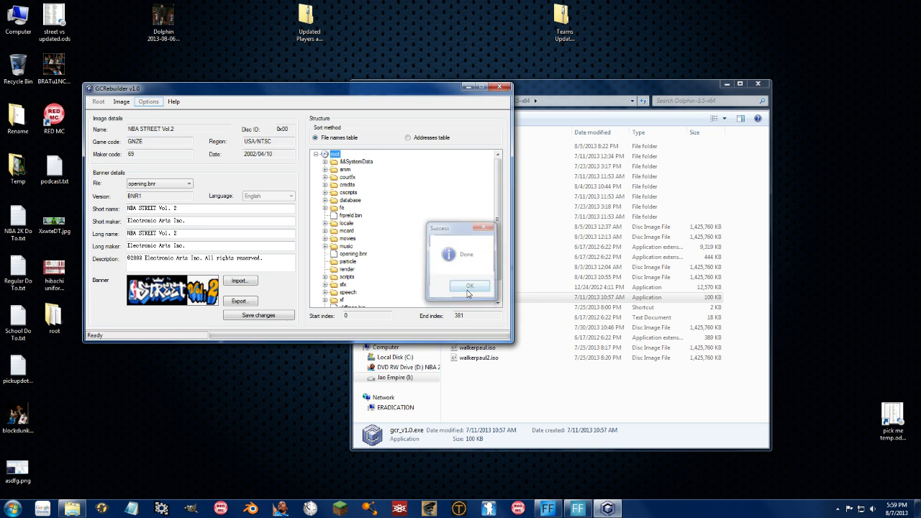
{"action": "left_click", "coordinate": [499, 87]}
- Open the exported root folder on the desktop and go into its database folder
{"action": "double_click", "coordinate": [54, 319]}
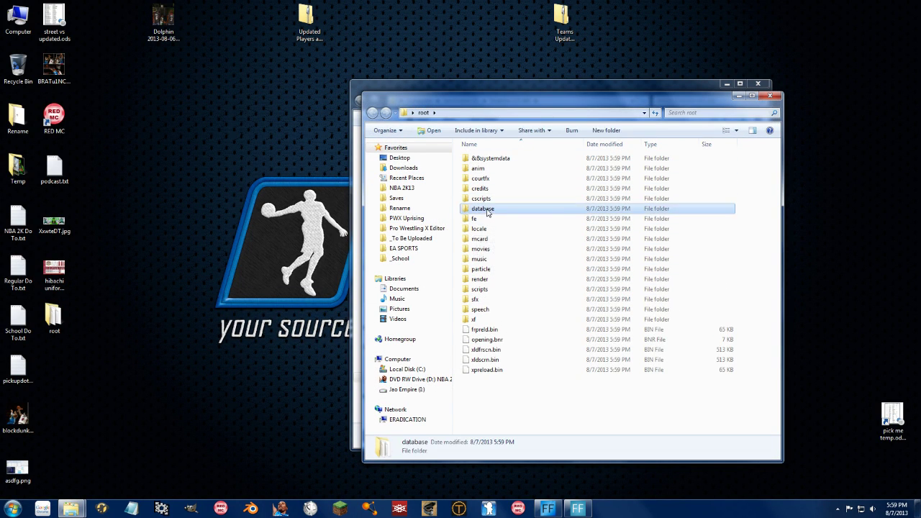
{"action": "double_click", "coordinate": [482, 208]}
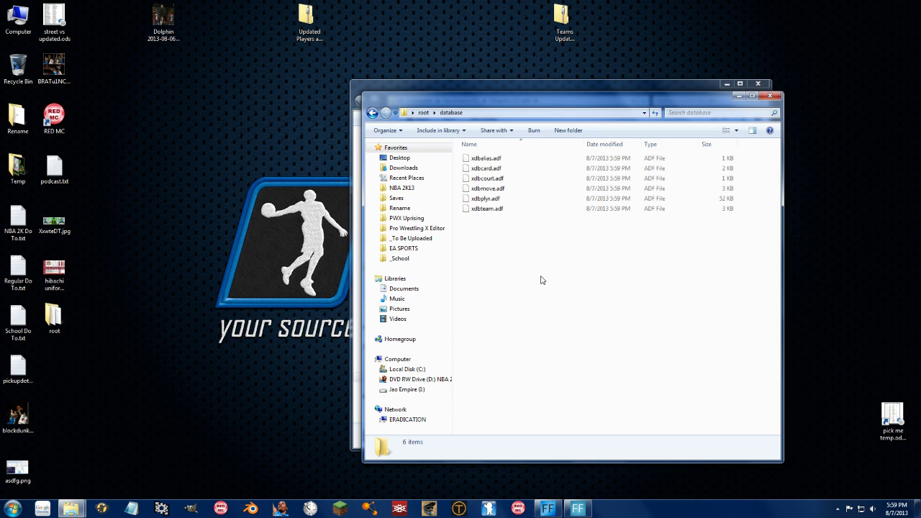
- Open the Updated Players and Teams Files zip beside the database folder and compare both .adf files
{"action": "left_click_drag", "start_coordinate": [502, 95], "coordinate": [606, 115]}
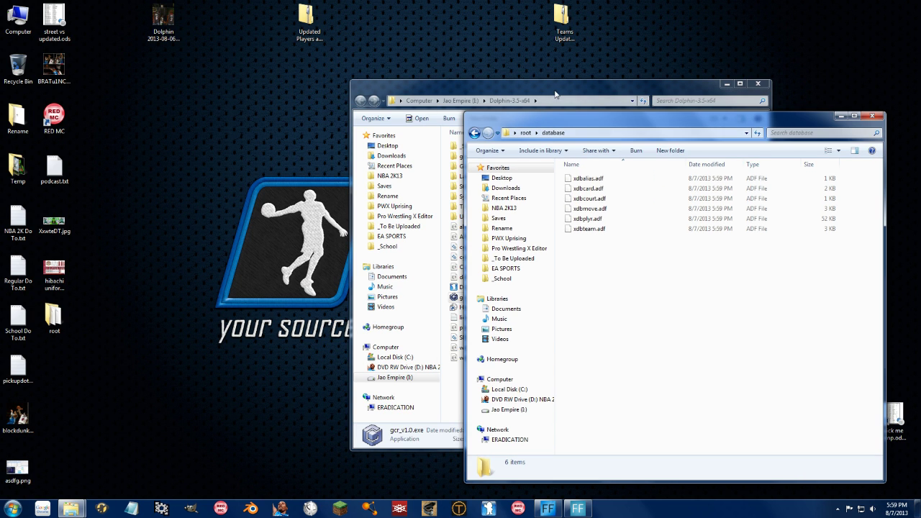
{"action": "left_click_drag", "start_coordinate": [558, 92], "coordinate": [518, 92]}
{"action": "double_click", "coordinate": [305, 22]}
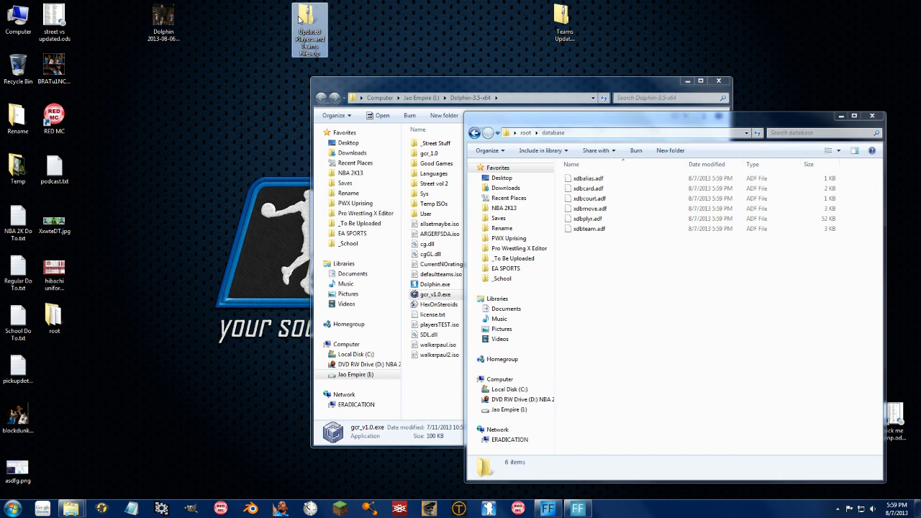
{"action": "left_click", "coordinate": [447, 166]}
{"action": "left_click", "coordinate": [446, 155]}
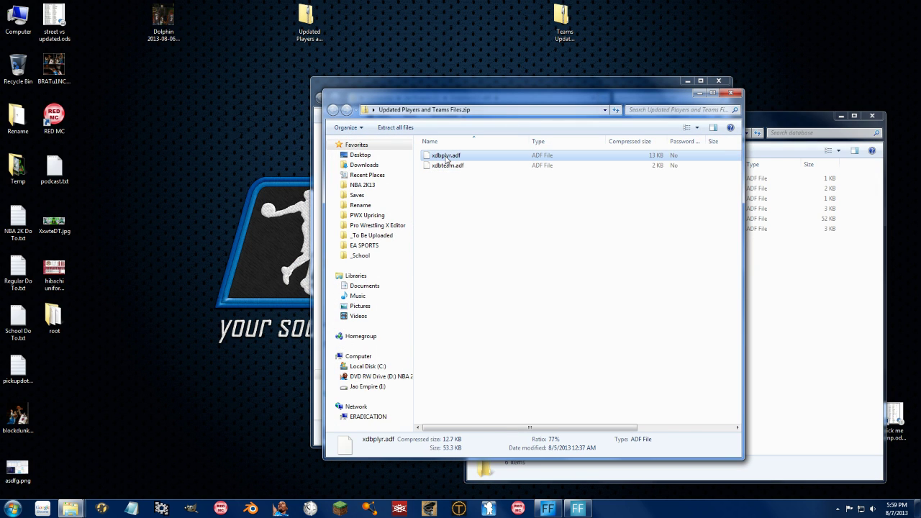
{"action": "left_click_drag", "start_coordinate": [483, 101], "coordinate": [318, 94]}
{"action": "left_click", "coordinate": [764, 121]}
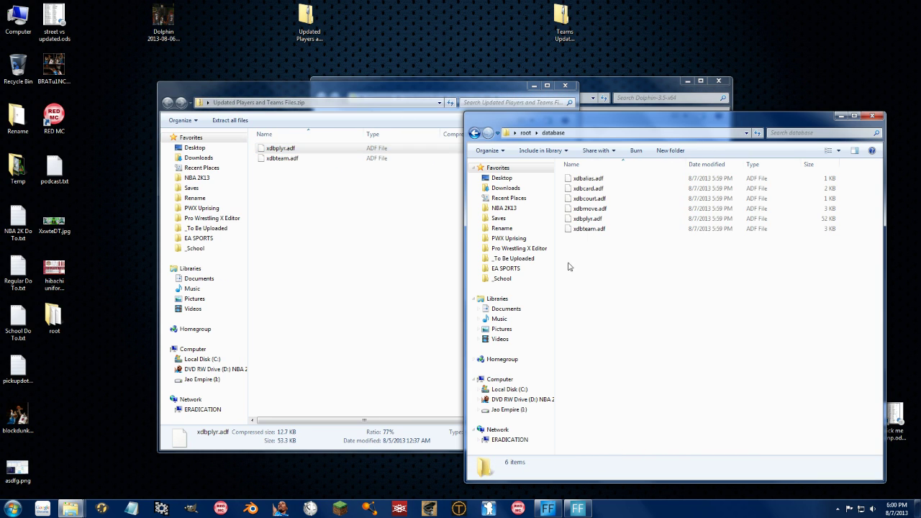
{"action": "left_click", "coordinate": [587, 219]}
{"action": "left_click", "coordinate": [585, 229]}
{"action": "left_click", "coordinate": [615, 292]}
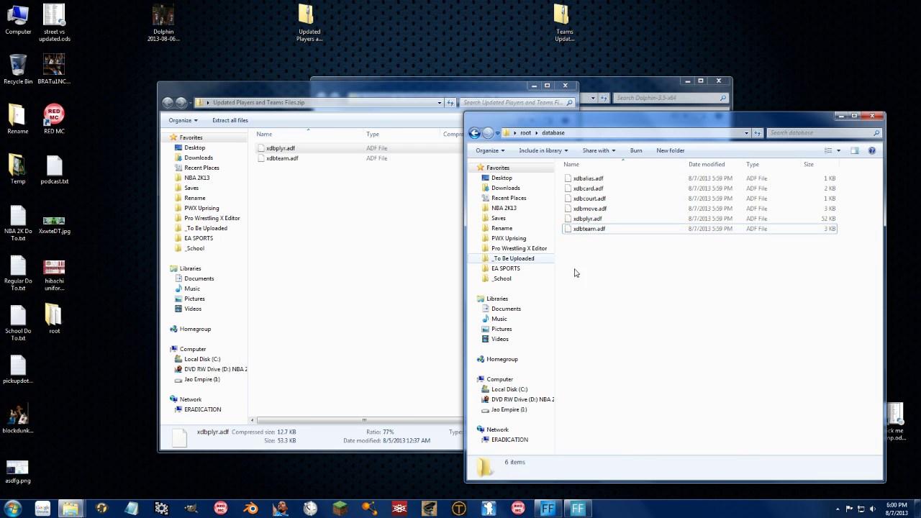
- Extract xdbplyr.adf and xdbteam.adf to the desktop, then move them into database, replacing the originals
{"action": "left_click_drag", "start_coordinate": [286, 189], "coordinate": [306, 33]}
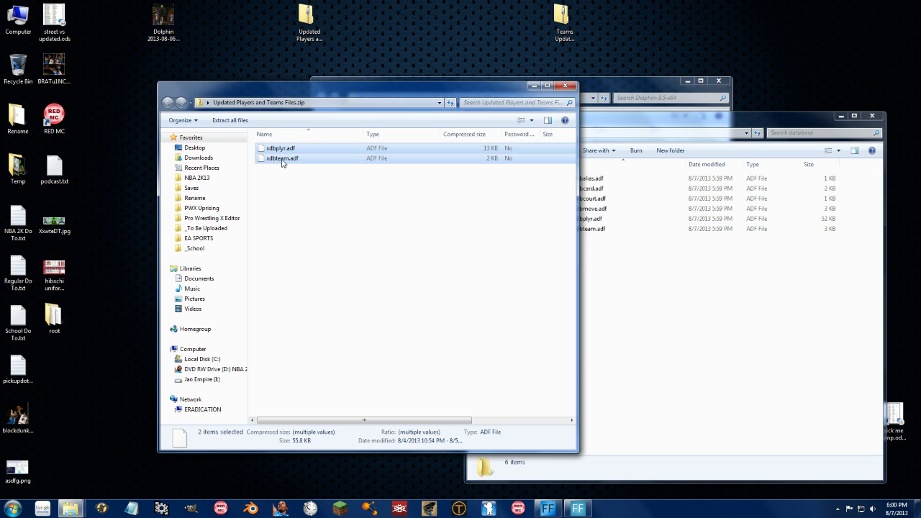
{"action": "left_click_drag", "start_coordinate": [282, 158], "coordinate": [119, 119]}
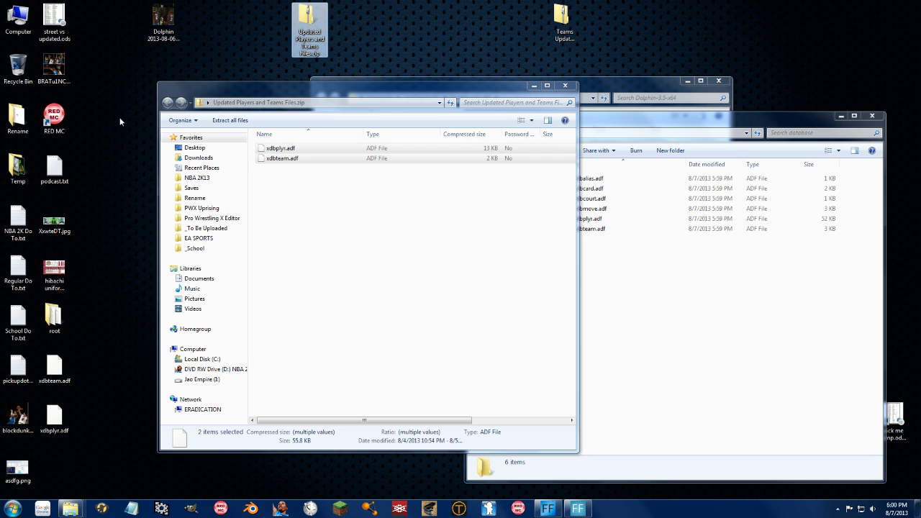
{"action": "left_click", "coordinate": [565, 85]}
{"action": "left_click_drag", "start_coordinate": [96, 352], "coordinate": [667, 329]}
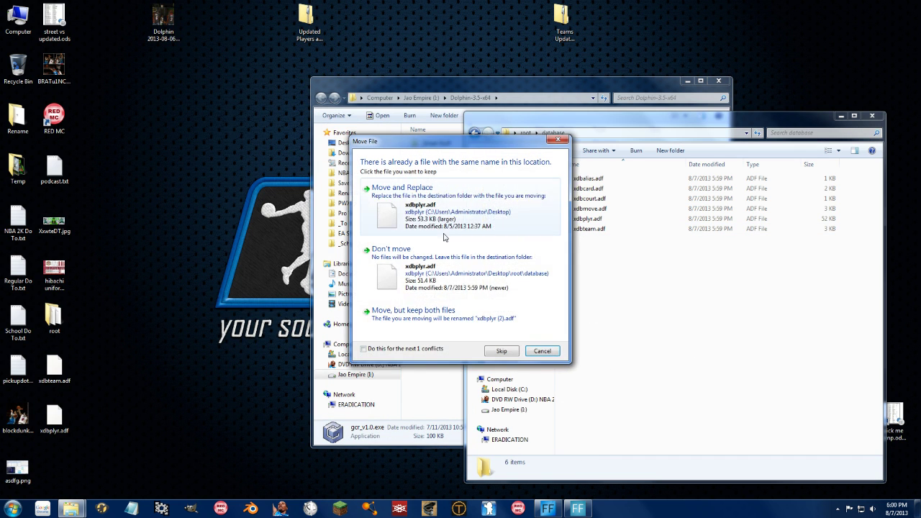
{"action": "left_click", "coordinate": [425, 205]}
{"action": "left_click", "coordinate": [425, 205]}
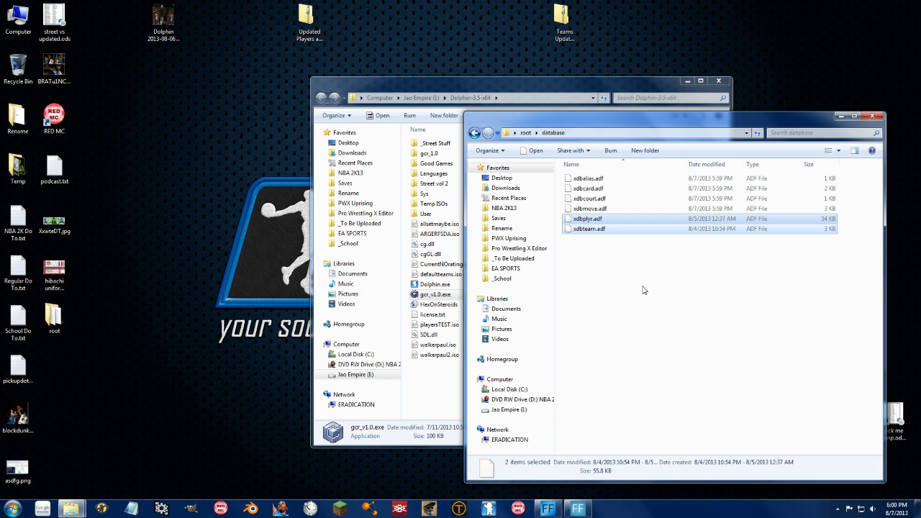
{"action": "left_click", "coordinate": [872, 117]}
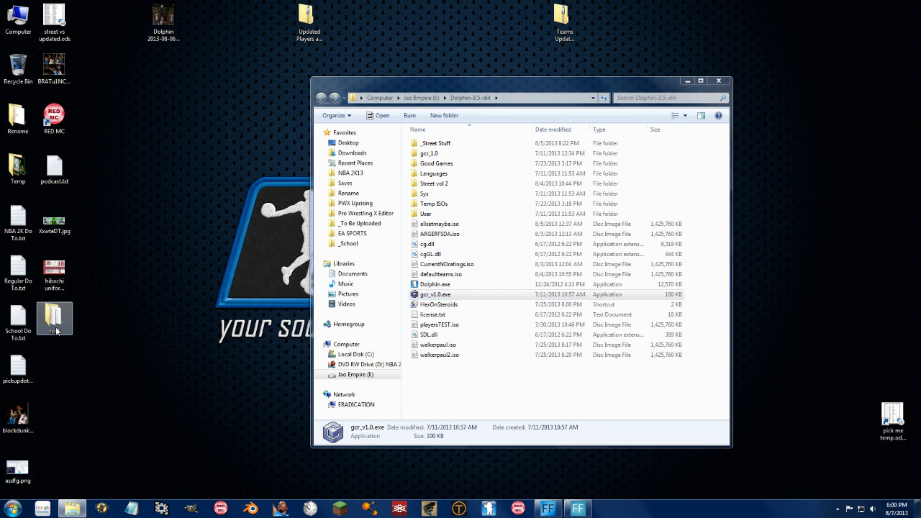
{"action": "double_click", "coordinate": [54, 316]}
{"action": "double_click", "coordinate": [277, 198]}
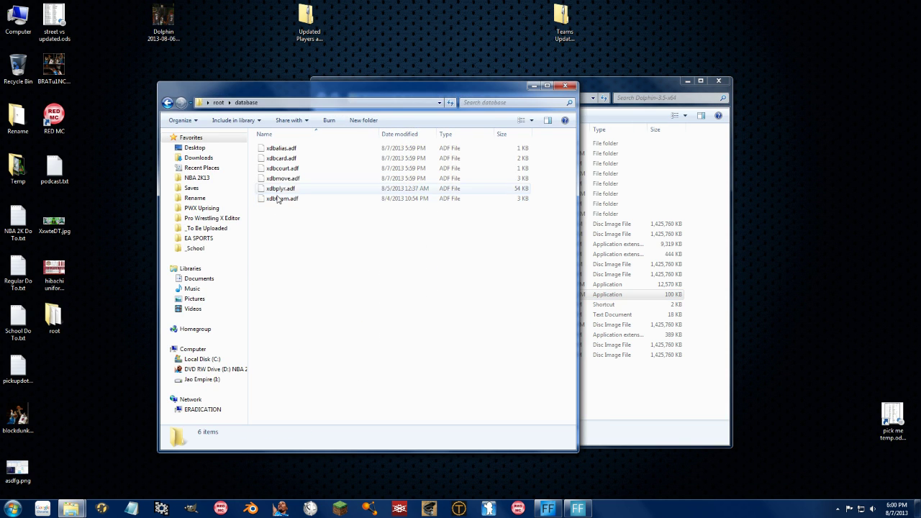
{"action": "key", "text": "BackSpace"}
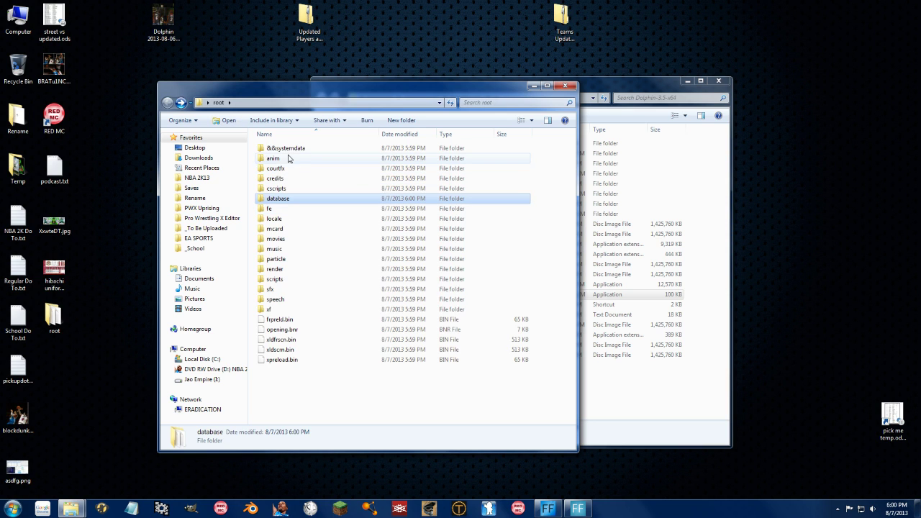
{"action": "double_click", "coordinate": [277, 249]}
{"action": "double_click", "coordinate": [277, 168]}
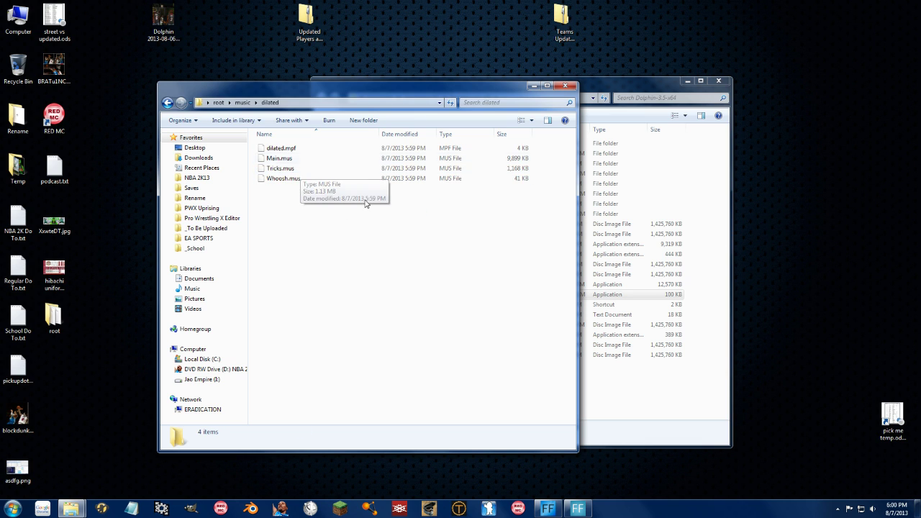
{"action": "key", "text": "BackSpace"}
{"action": "double_click", "coordinate": [284, 257]}
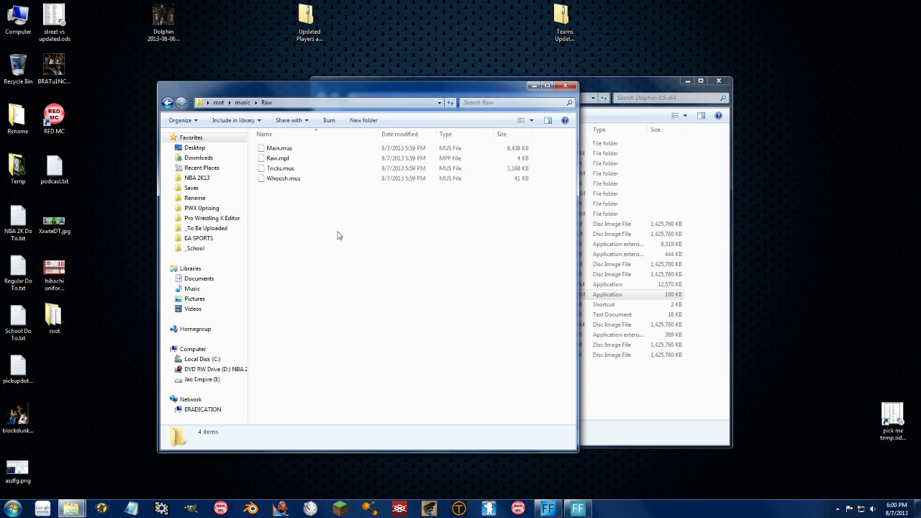
{"action": "key", "text": "BackSpace"}
{"action": "key", "text": "BackSpace"}
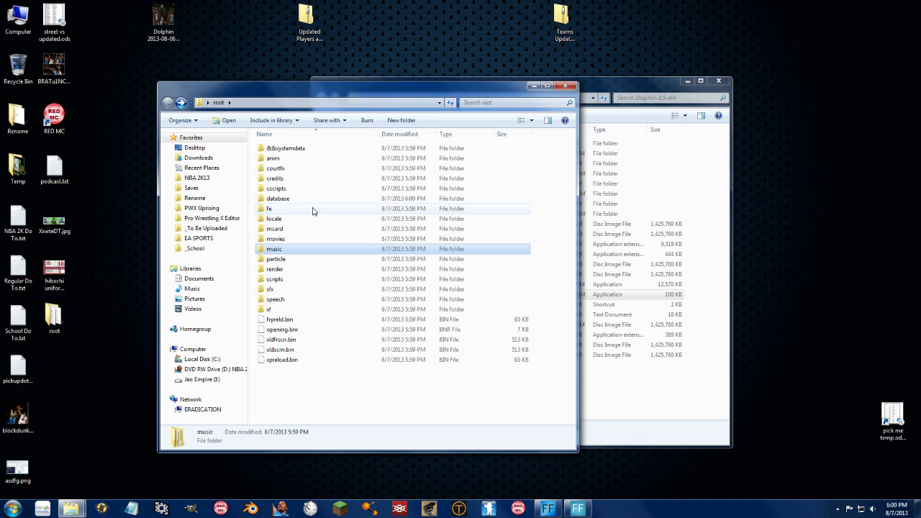
{"action": "double_click", "coordinate": [273, 288]}
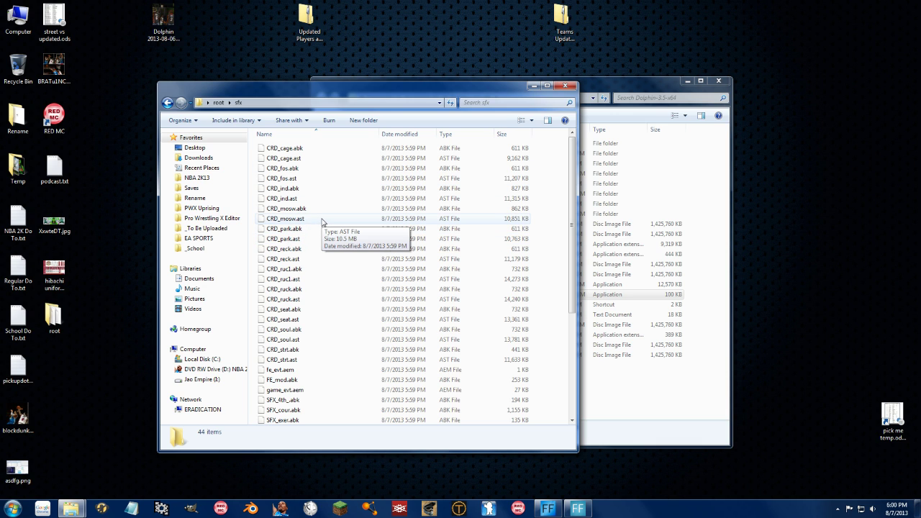
{"action": "scroll", "coordinate": [356, 267], "scroll_direction": "down", "scroll_amount": 5}
{"action": "key", "text": "BackSpace"}
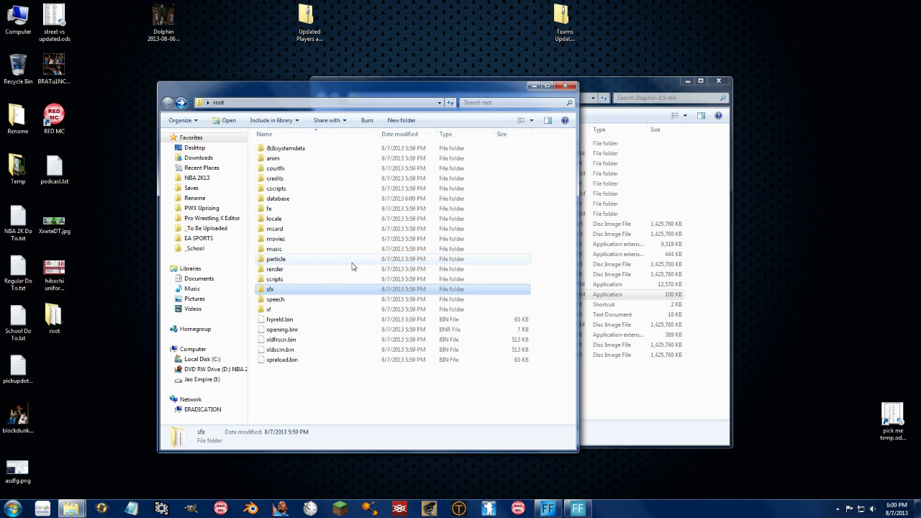
{"action": "double_click", "coordinate": [303, 295]}
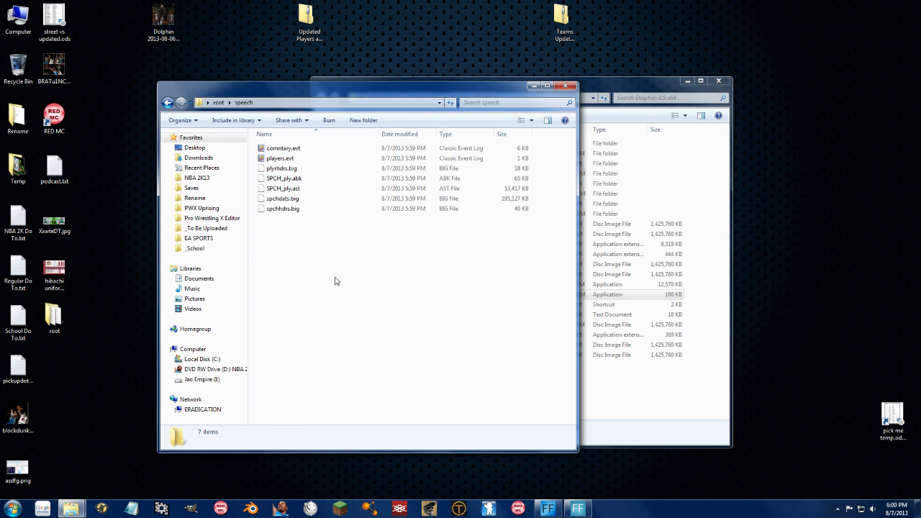
{"action": "key", "text": "BackSpace"}
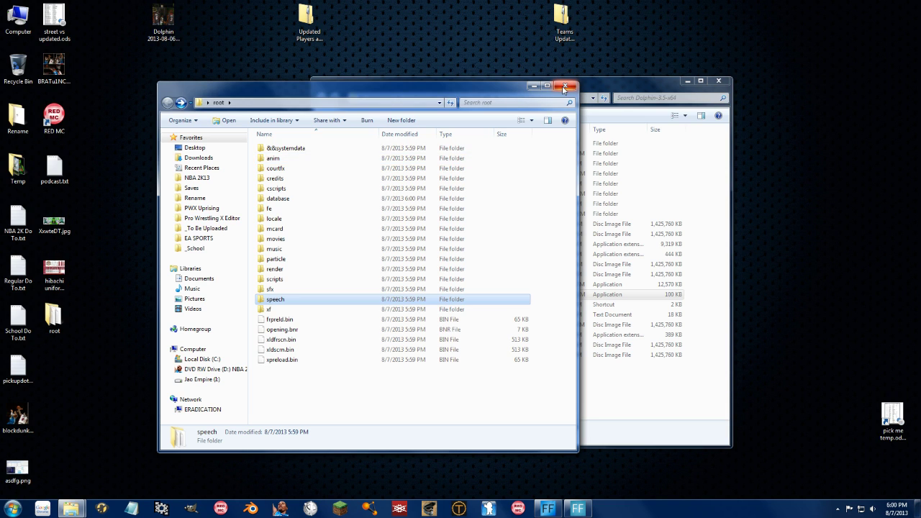
- Close the root folder window and relaunch GCRebuilder to load a root folder
{"action": "left_click", "coordinate": [563, 87]}
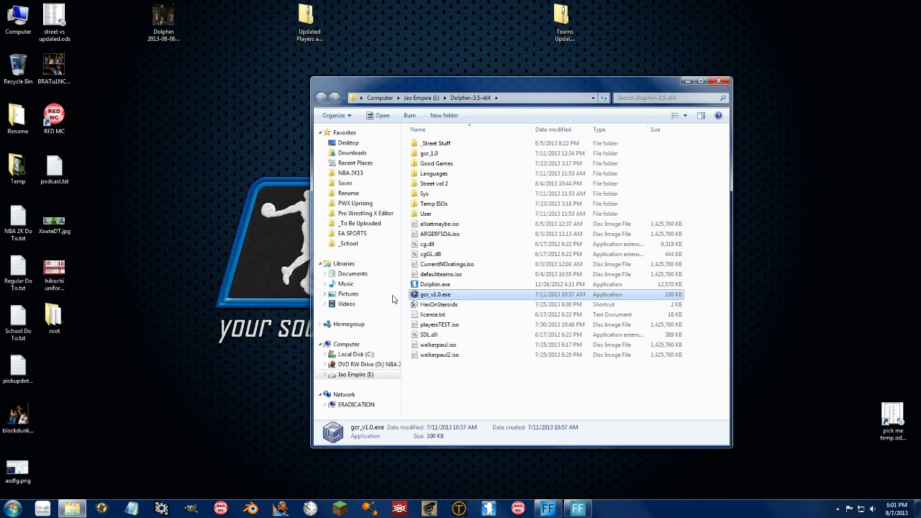
{"action": "double_click", "coordinate": [431, 295]}
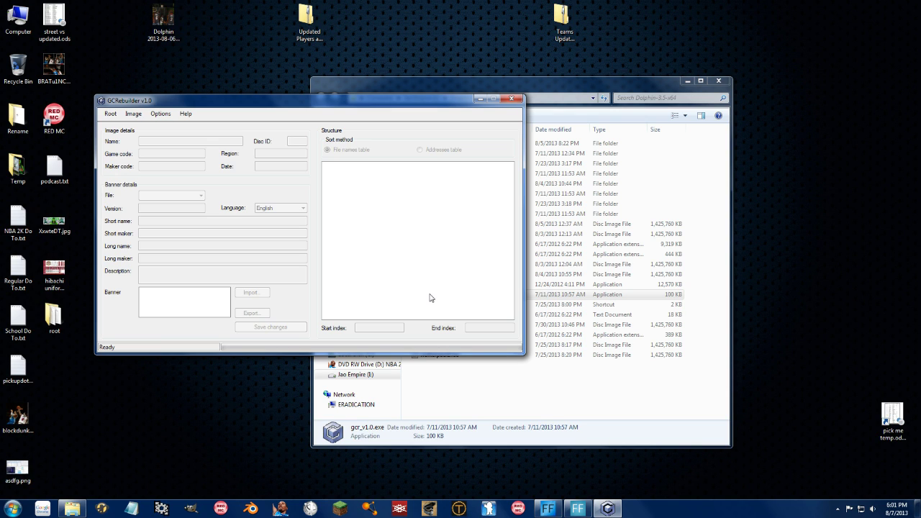
{"action": "left_click", "coordinate": [110, 114]}
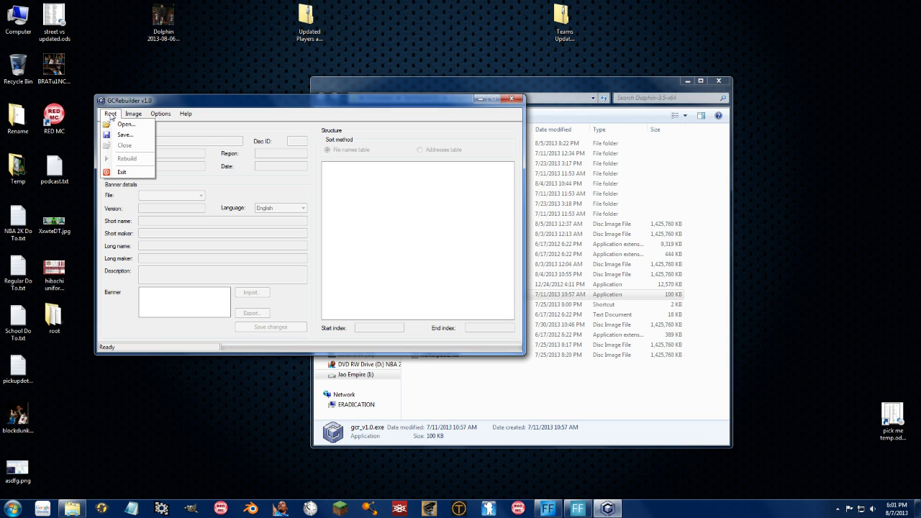
{"action": "left_click", "coordinate": [114, 124]}
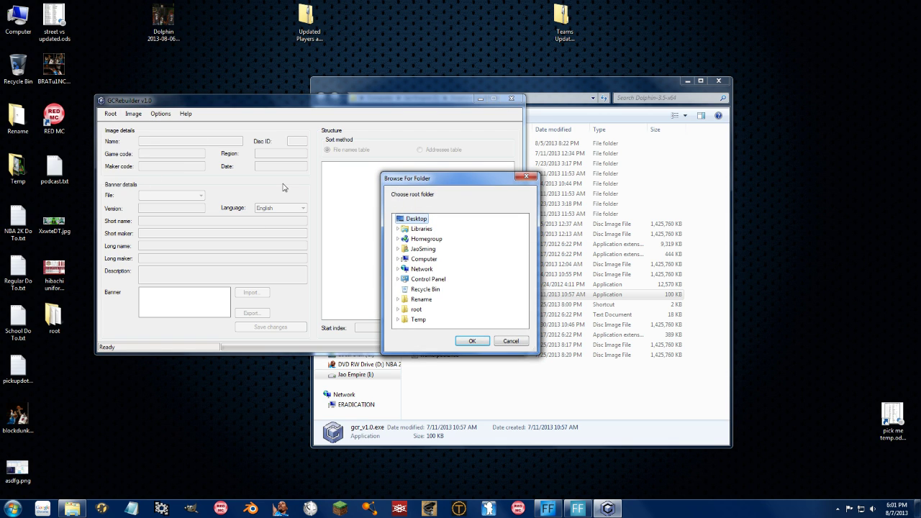
- Browse the folder tree to the desktop root folder and load it
{"action": "left_click", "coordinate": [398, 259]}
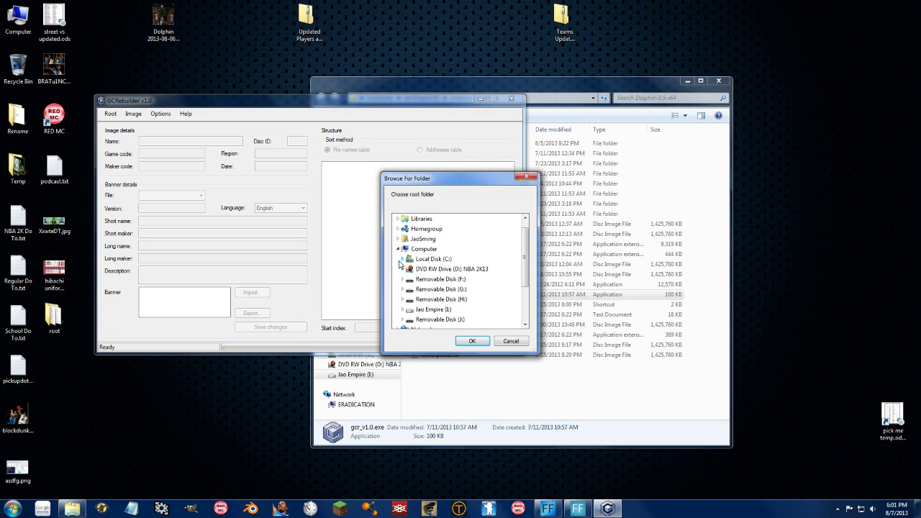
{"action": "left_click", "coordinate": [402, 310]}
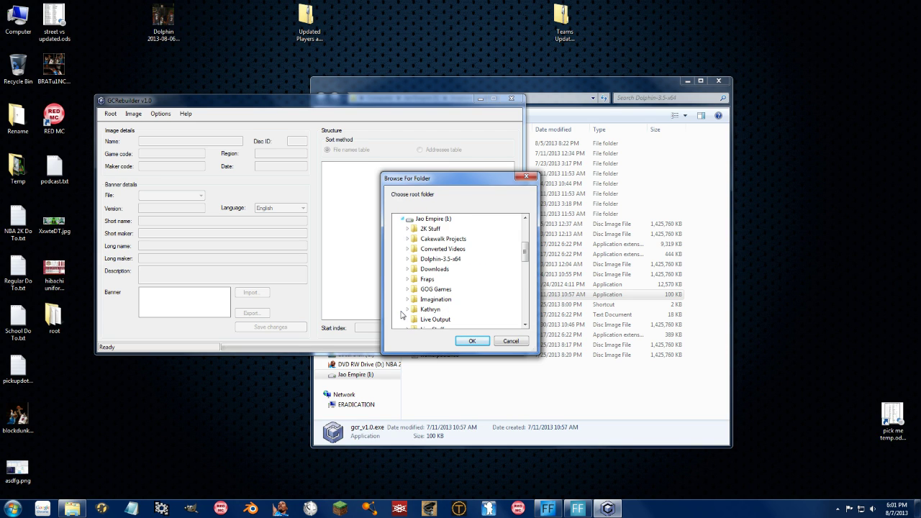
{"action": "left_click", "coordinate": [407, 259]}
{"action": "left_click", "coordinate": [412, 290]}
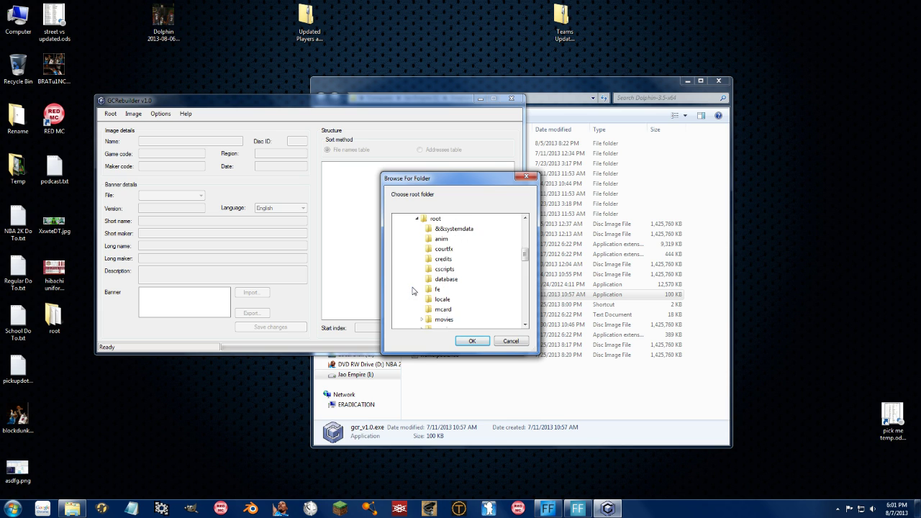
{"action": "scroll", "coordinate": [436, 225], "scroll_direction": "up", "scroll_amount": 2}
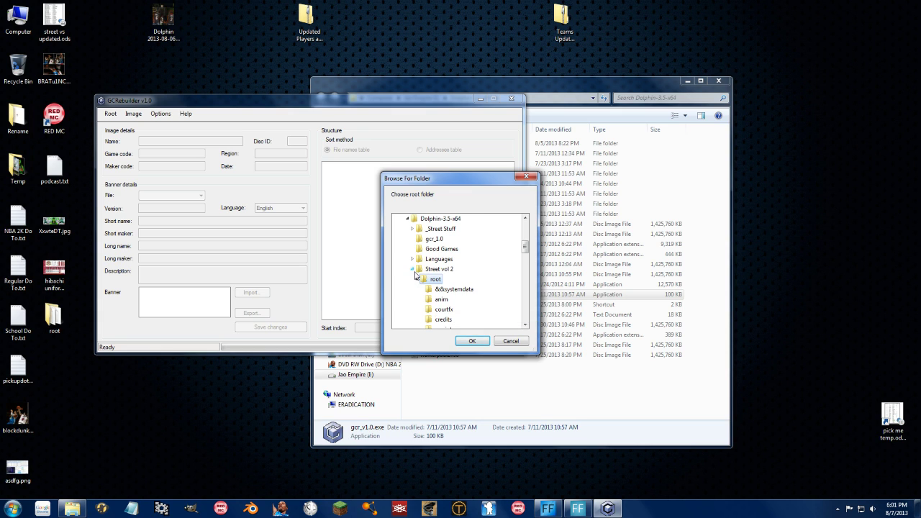
{"action": "scroll", "coordinate": [401, 227], "scroll_direction": "up", "scroll_amount": 6}
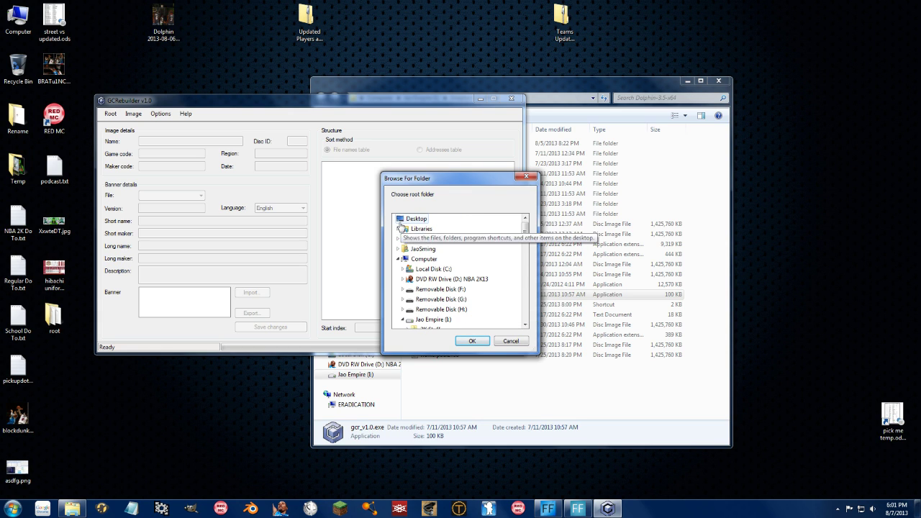
{"action": "left_click", "coordinate": [400, 258]}
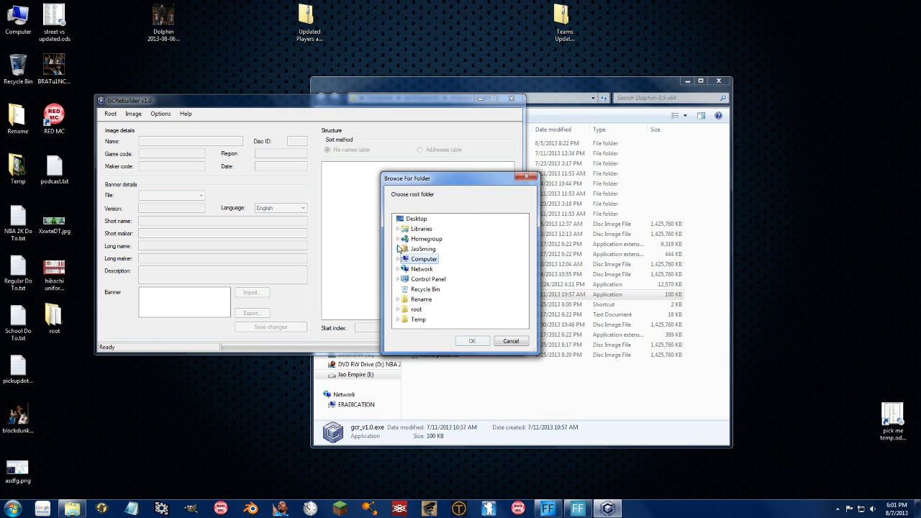
{"action": "left_click", "coordinate": [416, 309]}
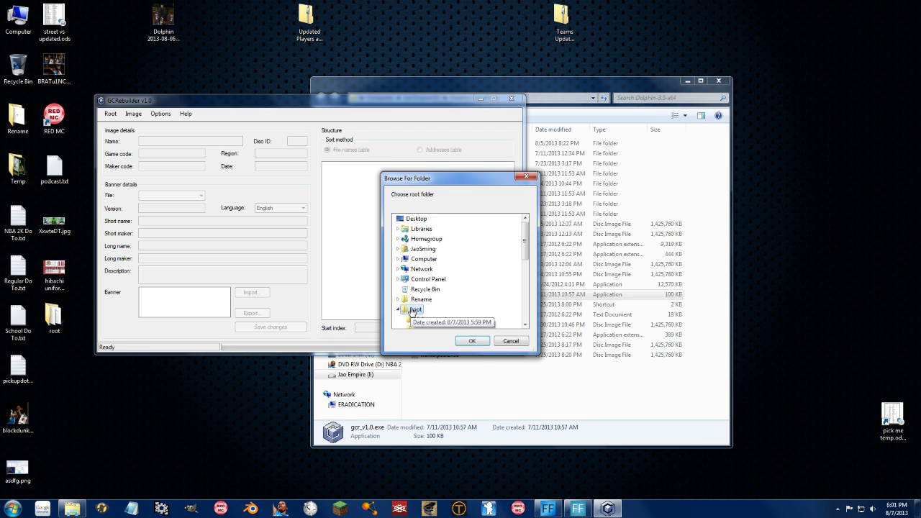
{"action": "left_click", "coordinate": [475, 343]}
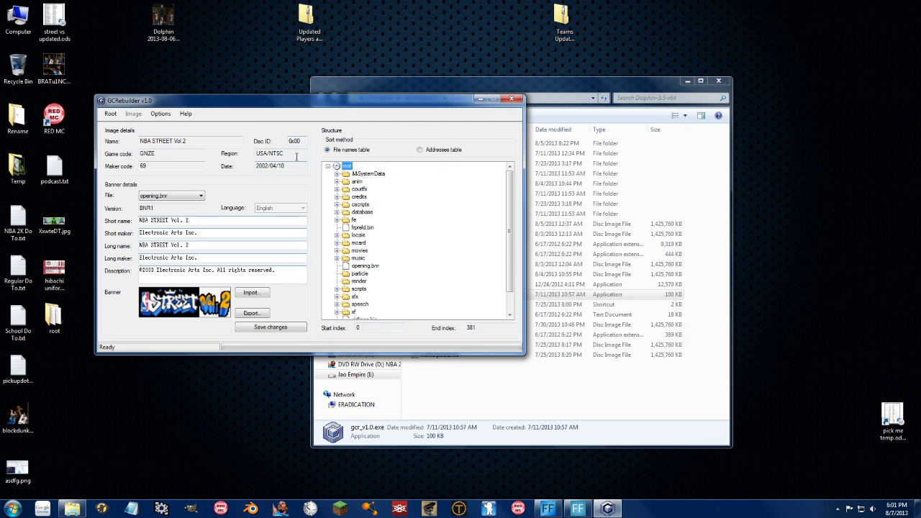
- Set the rebuilt image to save as 'video' in the Dolphin-3.5-x64 folder
{"action": "left_click", "coordinate": [110, 114]}
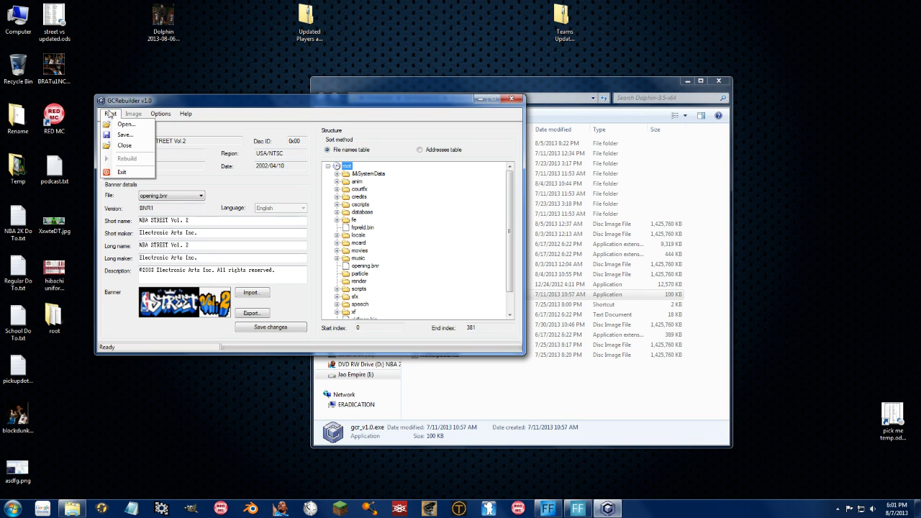
{"action": "left_click", "coordinate": [125, 135]}
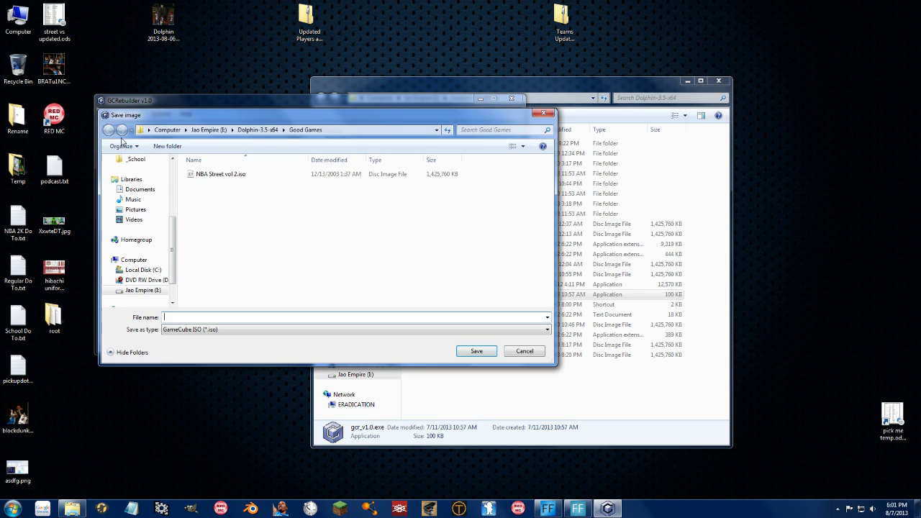
{"action": "left_click", "coordinate": [258, 130]}
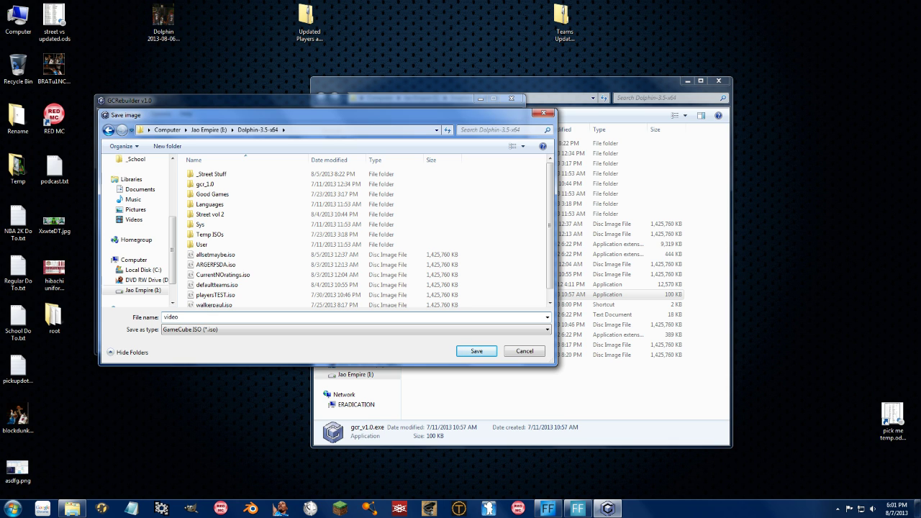
{"action": "key", "text": "Return"}
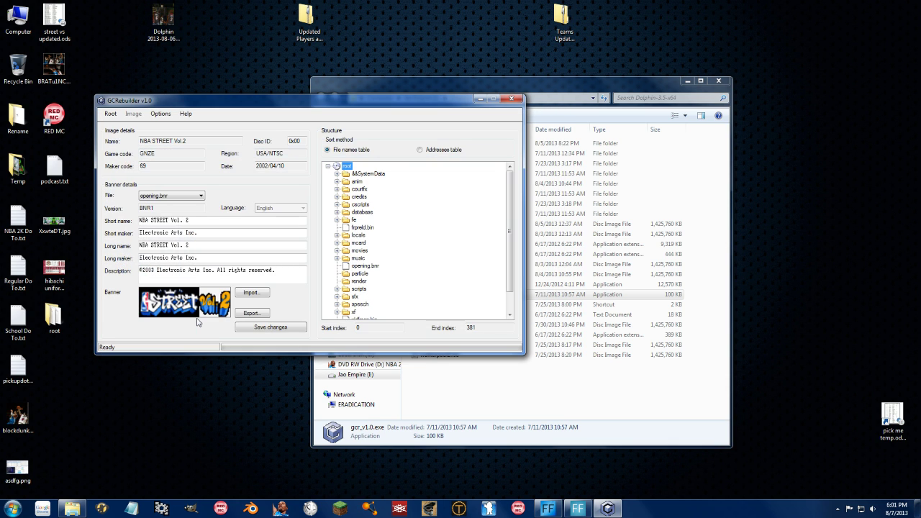
{"action": "left_click", "coordinate": [567, 390]}
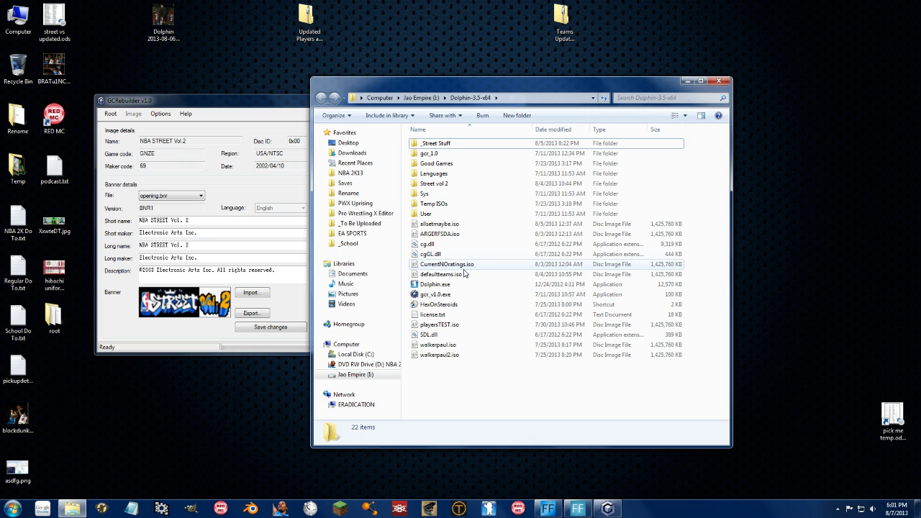
- Rebuild the image and check the new video.iso (1,425,760 KB) in Dolphin-3.5-x64
{"action": "left_click", "coordinate": [110, 114]}
{"action": "left_click", "coordinate": [115, 159]}
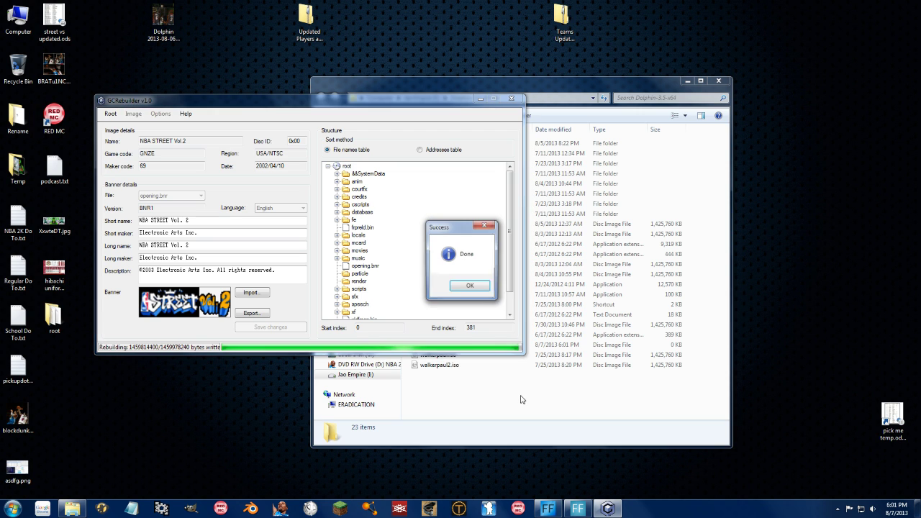
{"action": "left_click", "coordinate": [470, 286]}
{"action": "left_click", "coordinate": [518, 400]}
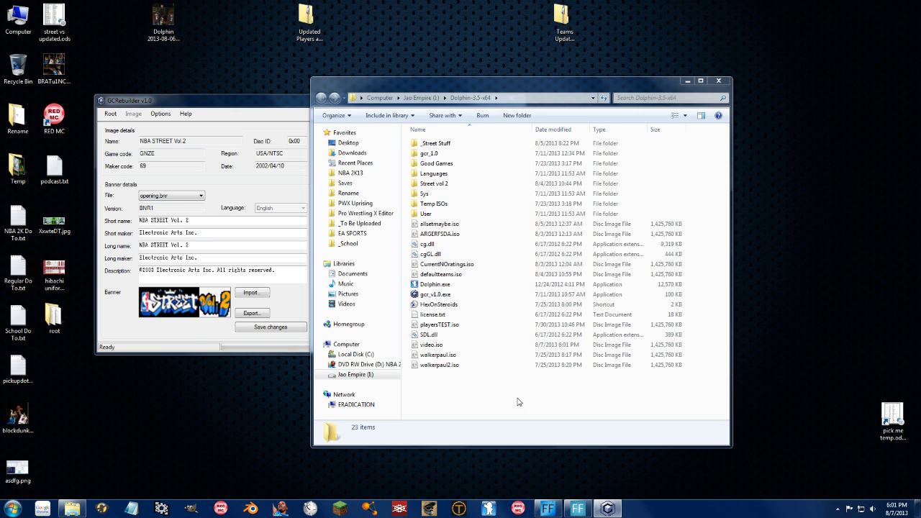
{"action": "left_click", "coordinate": [448, 345]}
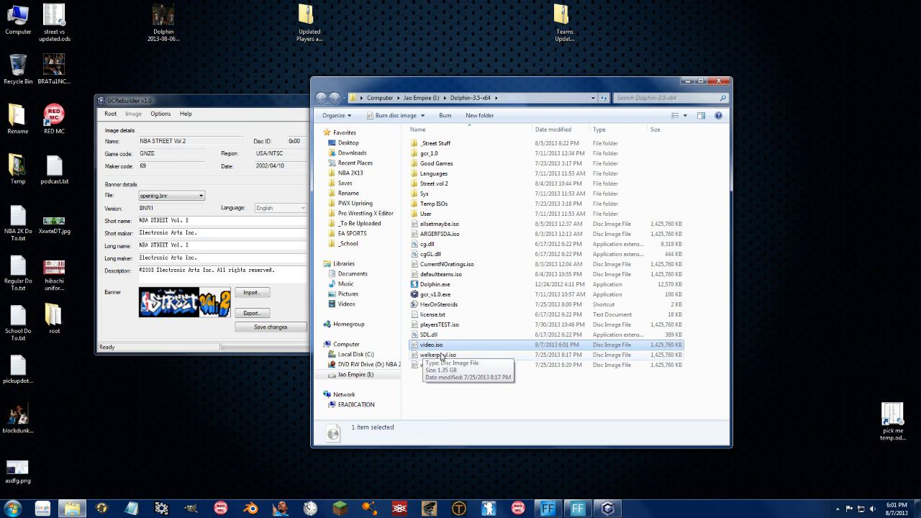